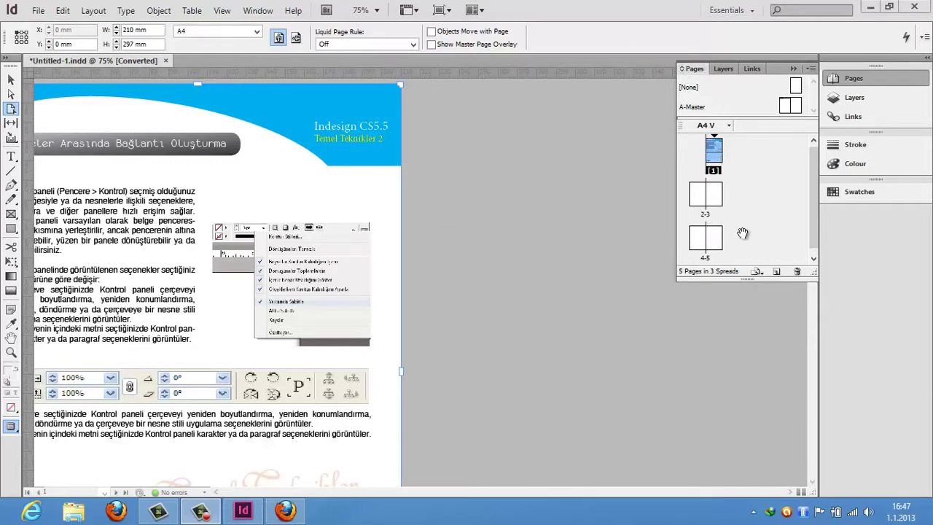
Select the page 1 spread and turn off Allow Document Pages to Shuffle.
{"action": "double_click", "coordinate": [717, 166]}
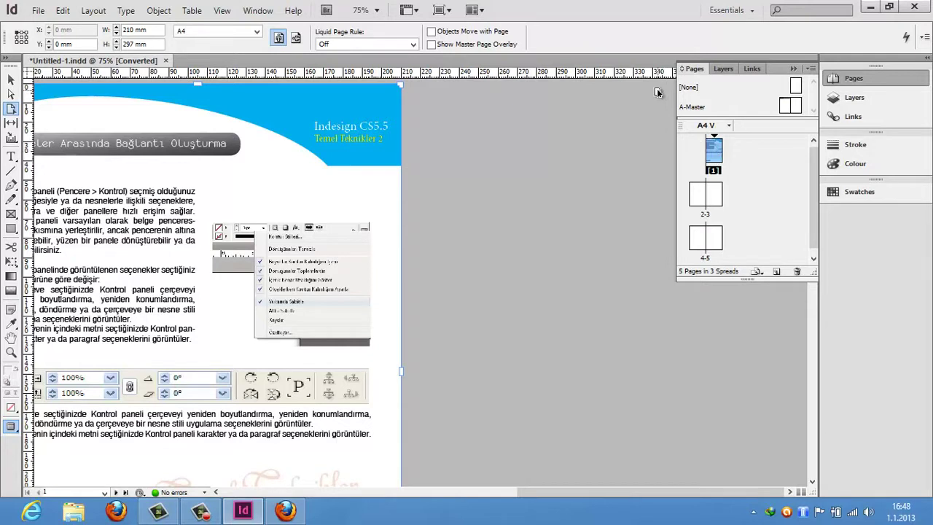
{"action": "left_click", "coordinate": [809, 70]}
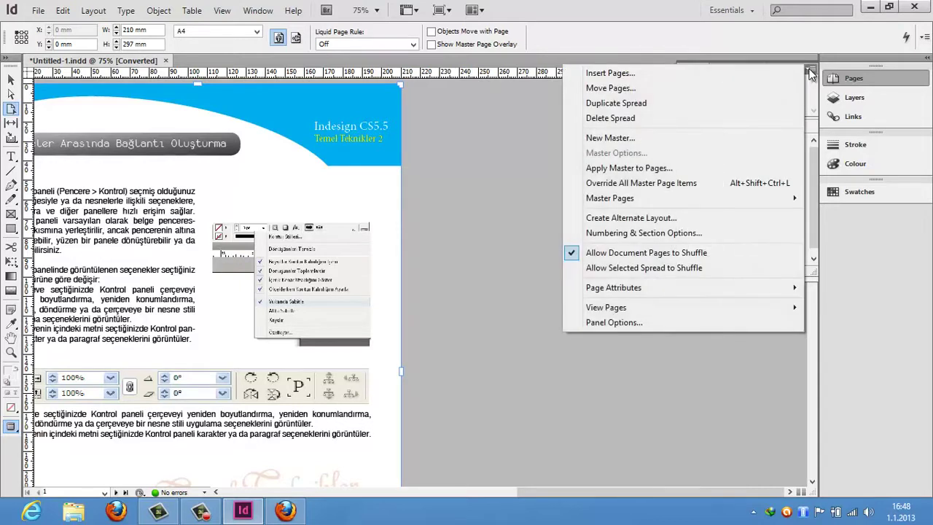
{"action": "left_click", "coordinate": [576, 259]}
Insert one page after page 1 with no master applied.
{"action": "left_click", "coordinate": [11, 79]}
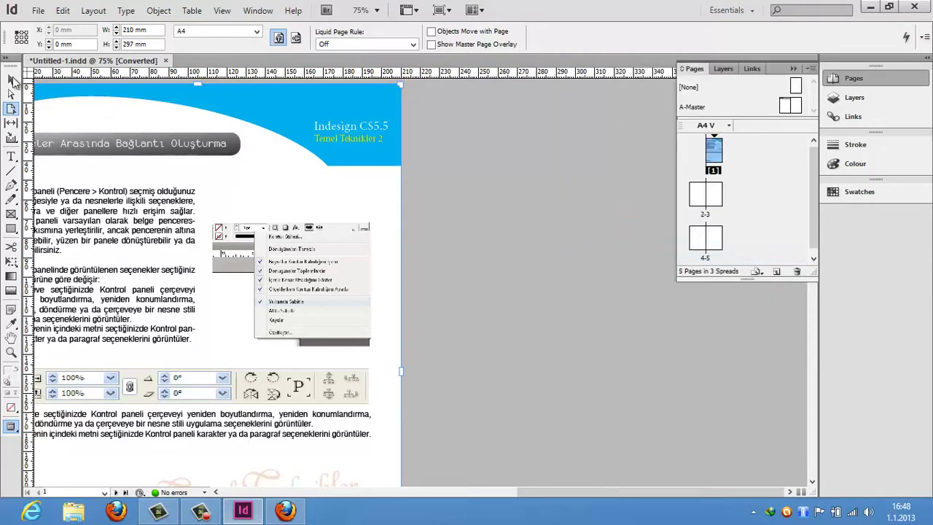
{"action": "left_click", "coordinate": [811, 68]}
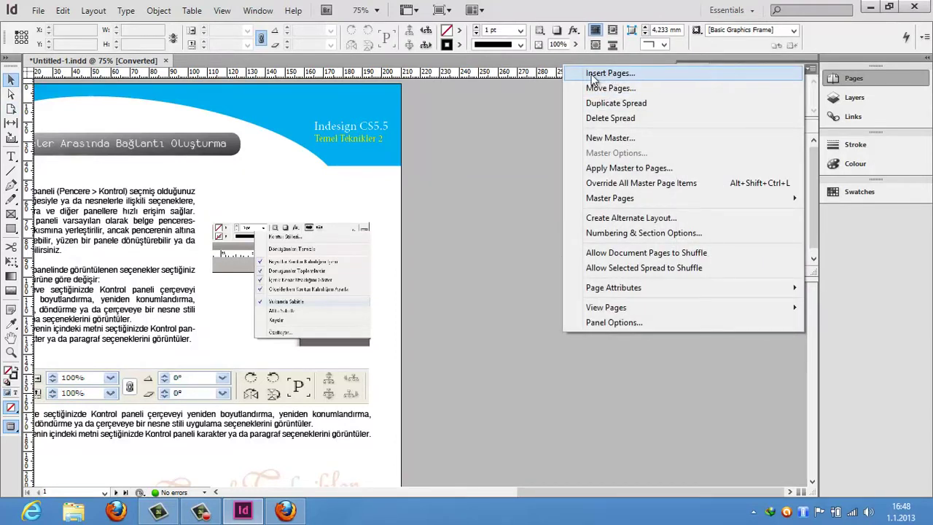
{"action": "left_click", "coordinate": [629, 75]}
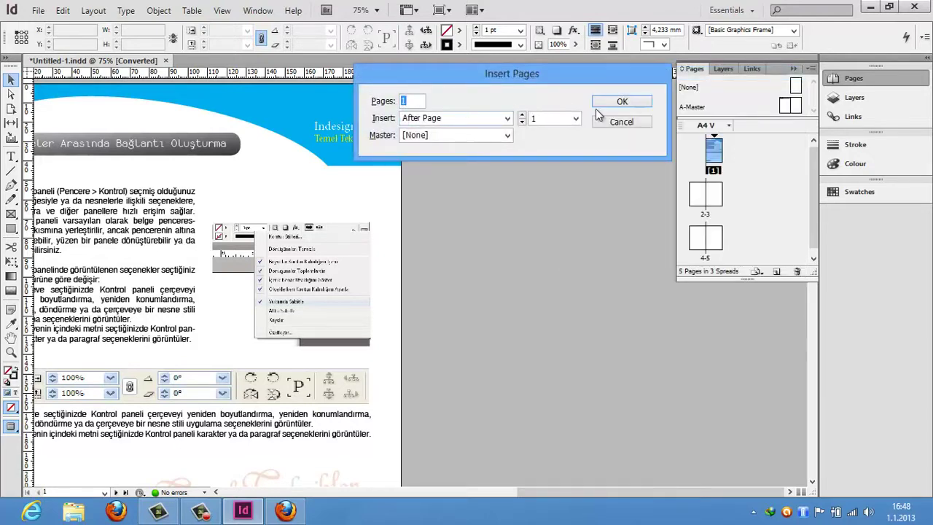
{"action": "left_click", "coordinate": [620, 103]}
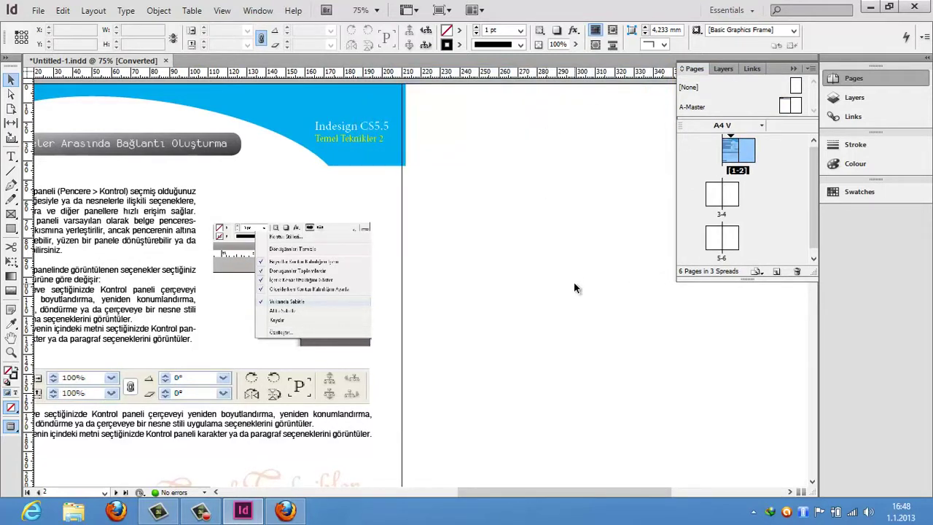
Set the width of the inserted page 2 to 100 mm with the Page tool.
{"action": "key", "text": "space"}
{"action": "left_click_drag", "start_coordinate": [625, 291], "coordinate": [435, 252]}
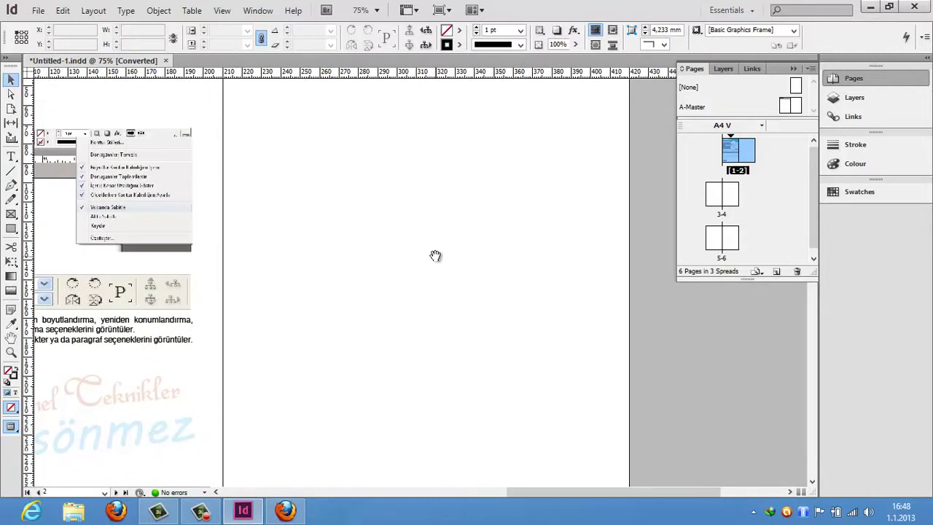
{"action": "left_click", "coordinate": [11, 110]}
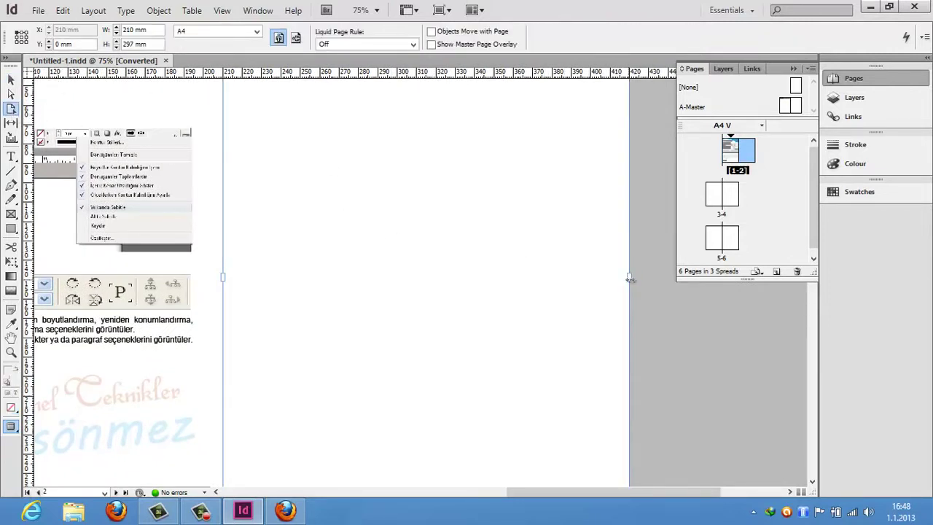
{"action": "left_click_drag", "start_coordinate": [627, 278], "coordinate": [387, 255]}
{"action": "key", "text": "ctrl+z"}
{"action": "double_click", "coordinate": [133, 29]}
{"action": "type", "text": "100"}
{"action": "key", "text": "Return"}
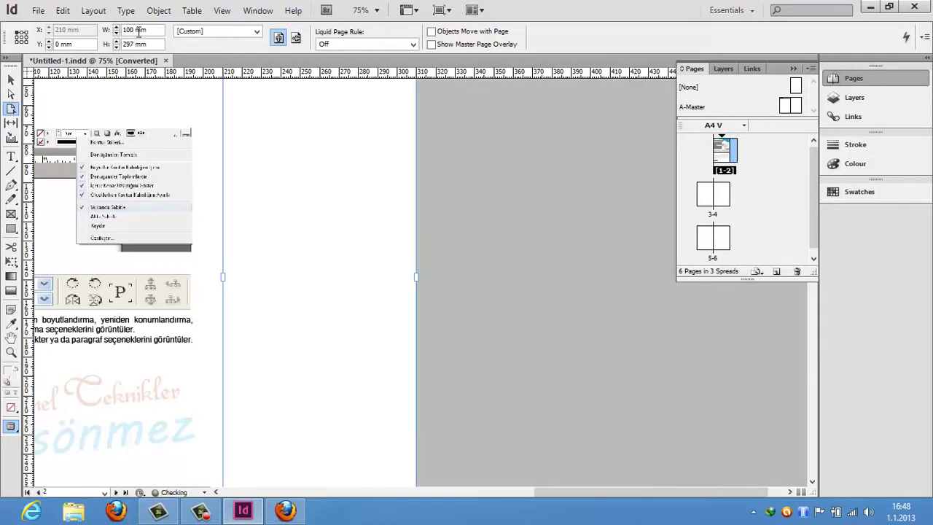
{"action": "left_click", "coordinate": [455, 207]}
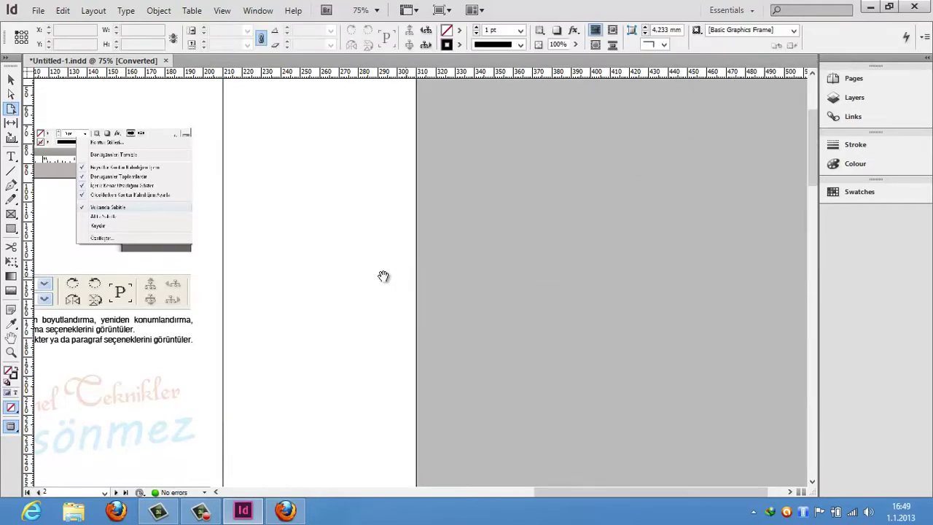
Fit the whole spread in view and examine the narrow second page beside page 1 and the surrounding pasteboard.
{"action": "scroll", "coordinate": [381, 272], "scroll_direction": "left", "scroll_amount": 5}
{"action": "left_click", "coordinate": [11, 354]}
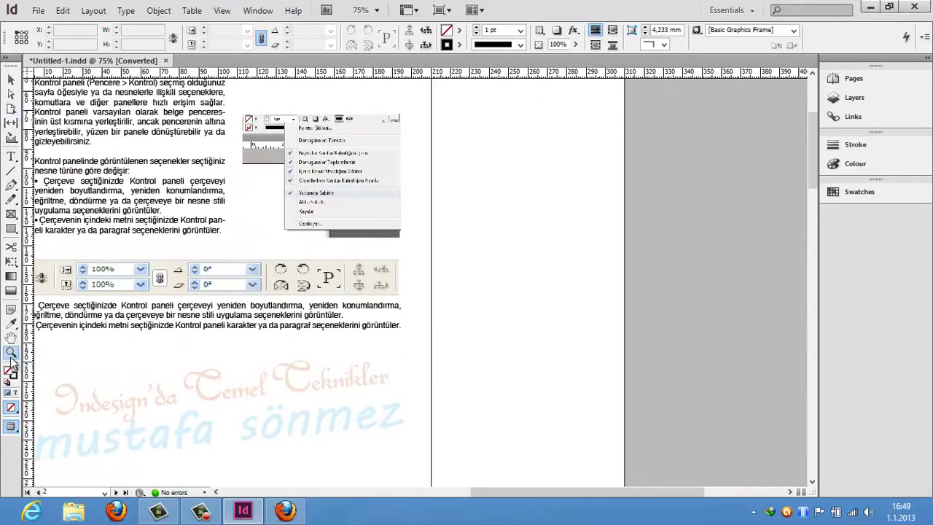
{"action": "double_click", "coordinate": [11, 338]}
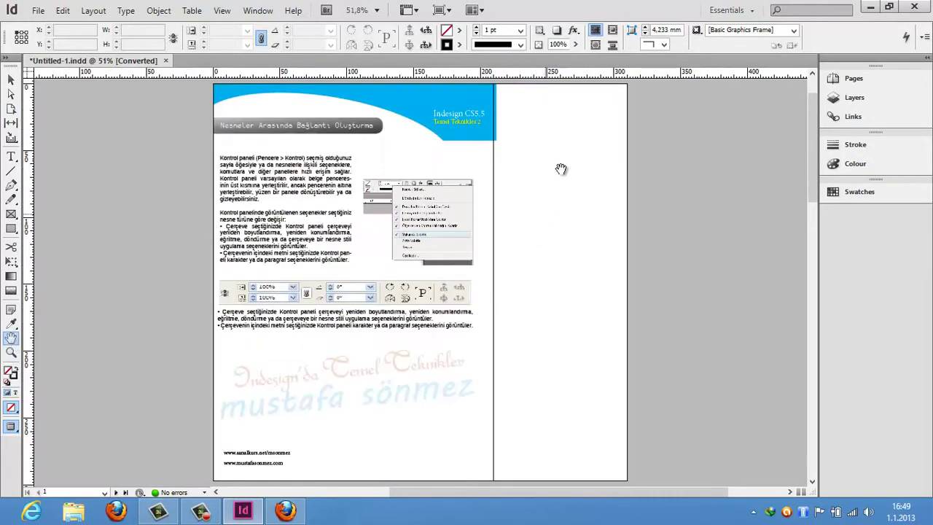
{"action": "left_click_drag", "start_coordinate": [569, 237], "coordinate": [488, 245]}
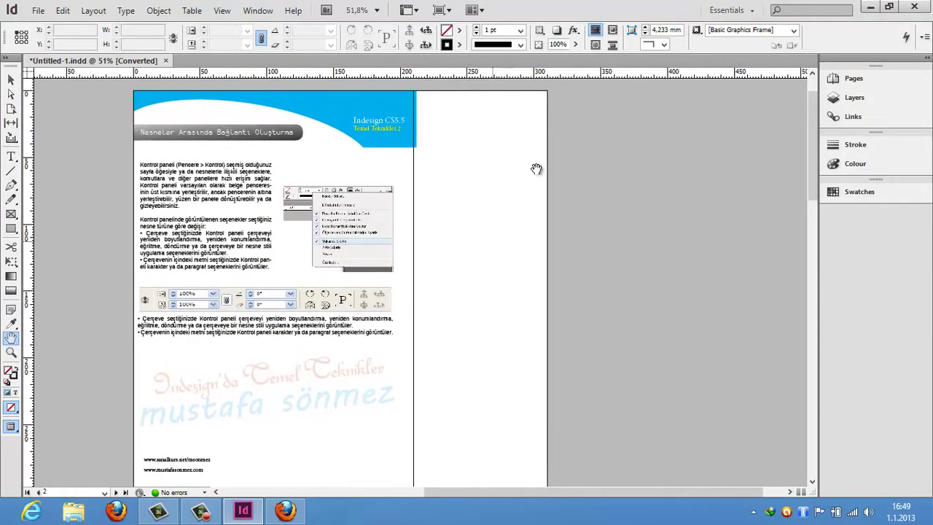
{"action": "left_click", "coordinate": [11, 78]}
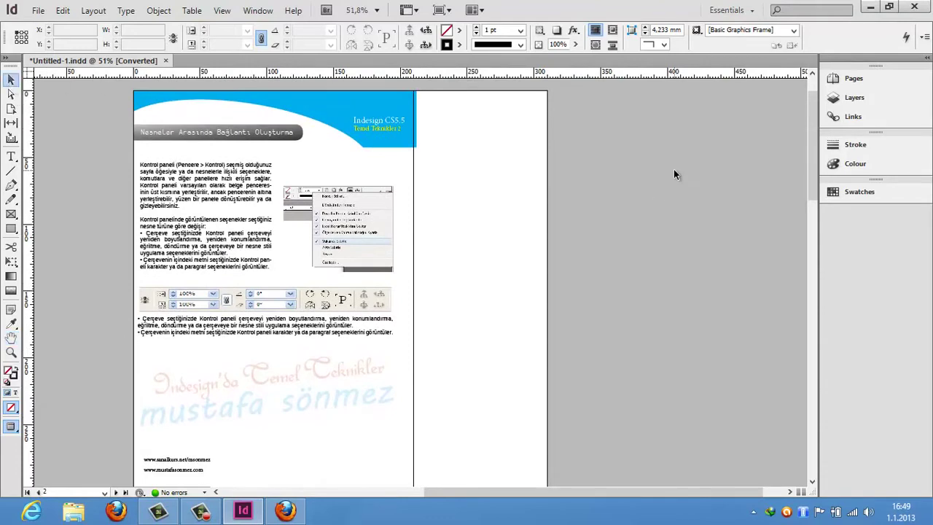
{"action": "left_click_drag", "start_coordinate": [630, 149], "coordinate": [729, 250]}
{"action": "key", "text": "space"}
{"action": "left_click_drag", "start_coordinate": [620, 377], "coordinate": [572, 390]}
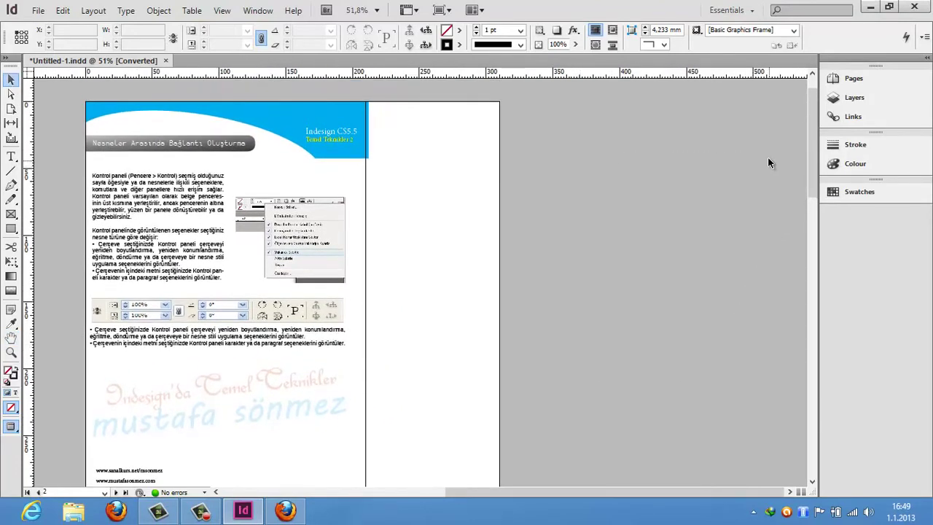
{"action": "left_click_drag", "start_coordinate": [767, 157], "coordinate": [531, 467]}
{"action": "mouse_move", "coordinate": [810, 139]}
{"action": "left_mouse_down"}
{"action": "mouse_move", "coordinate": [811, 180]}
{"action": "mouse_move", "coordinate": [806, 136]}
{"action": "left_mouse_up"}
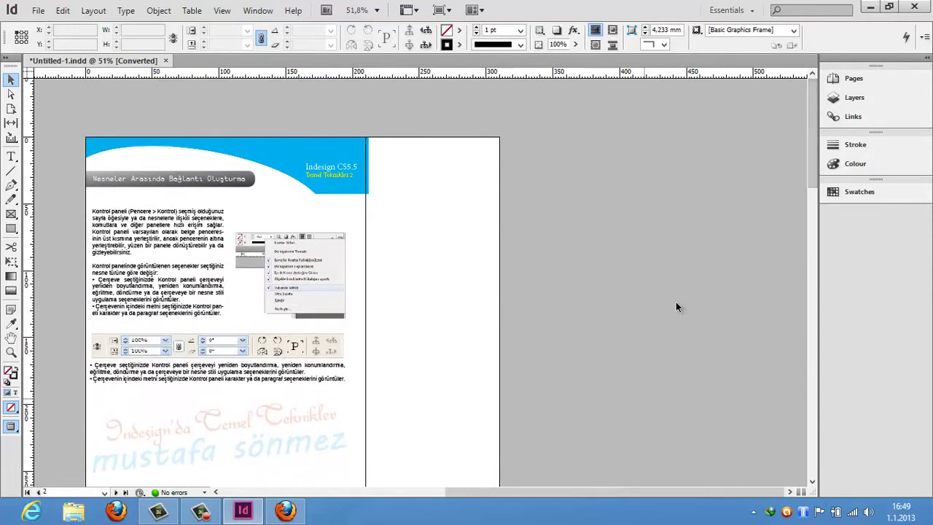
{"action": "left_click_drag", "start_coordinate": [814, 104], "coordinate": [816, 121]}
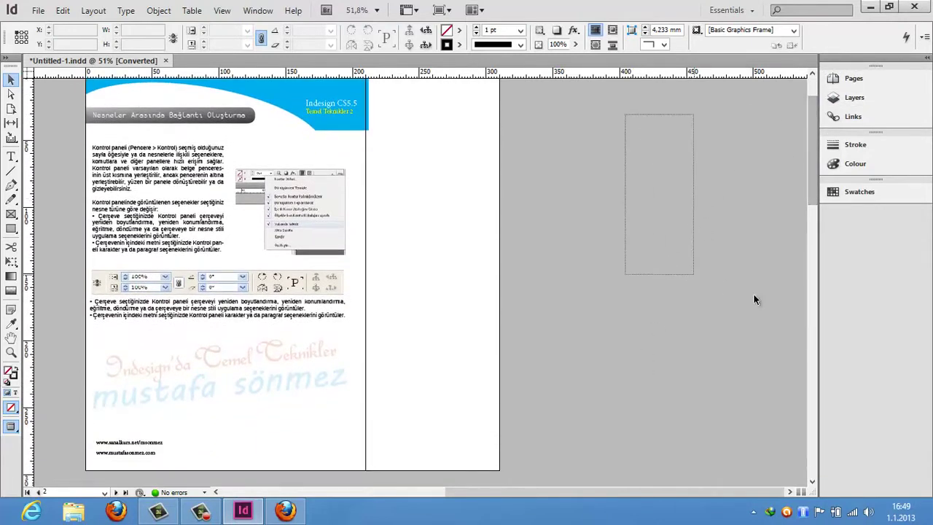
Place the InDesign logo image from the desktop onto page 2.
{"action": "left_click", "coordinate": [931, 508]}
{"action": "left_click_drag", "start_coordinate": [802, 309], "coordinate": [288, 513]}
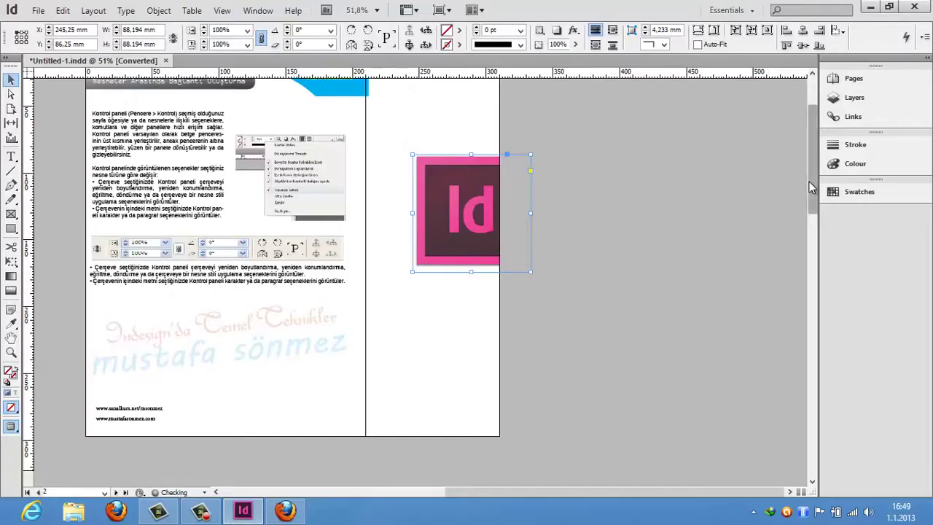
{"action": "left_click_drag", "start_coordinate": [809, 182], "coordinate": [808, 165]}
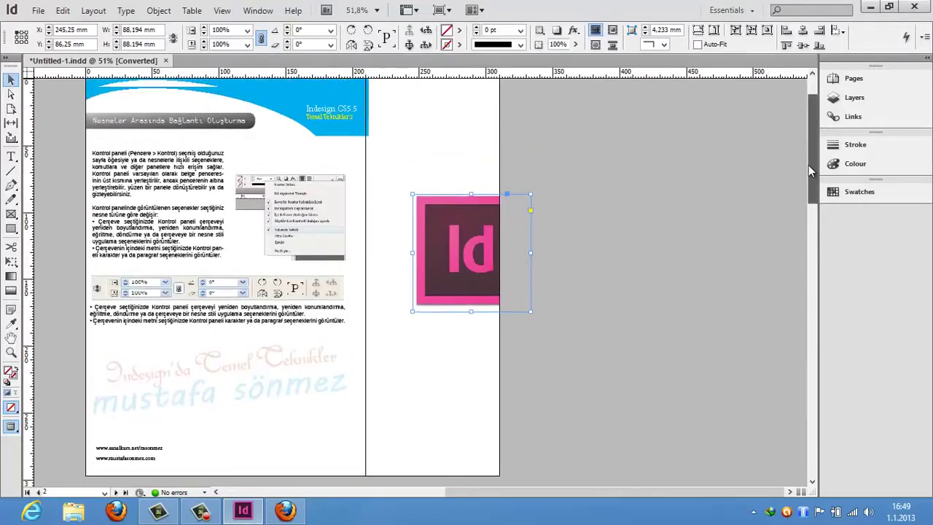
Move the logo to the upper part of page 2 at about X 216 mm, Y 15 mm, and slightly reduce its frame.
{"action": "left_click", "coordinate": [470, 297]}
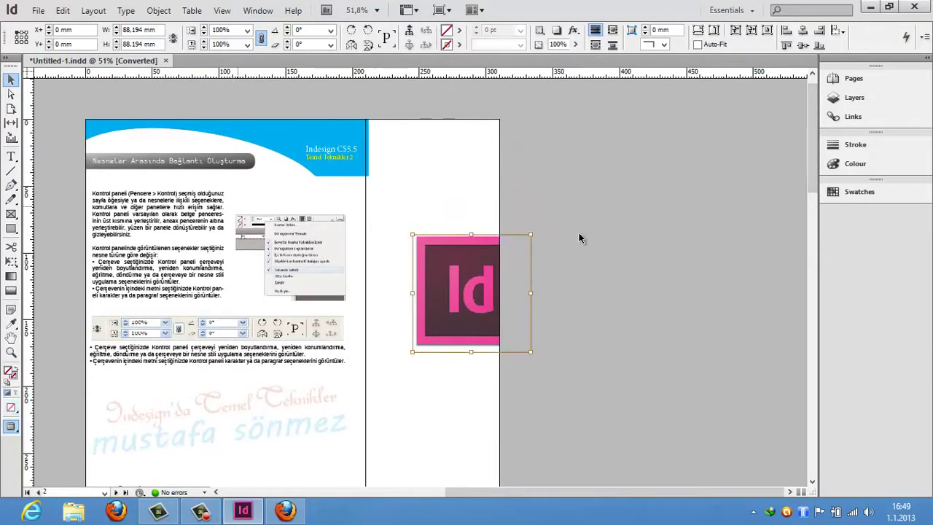
{"action": "left_click", "coordinate": [578, 235]}
{"action": "left_click", "coordinate": [475, 299]}
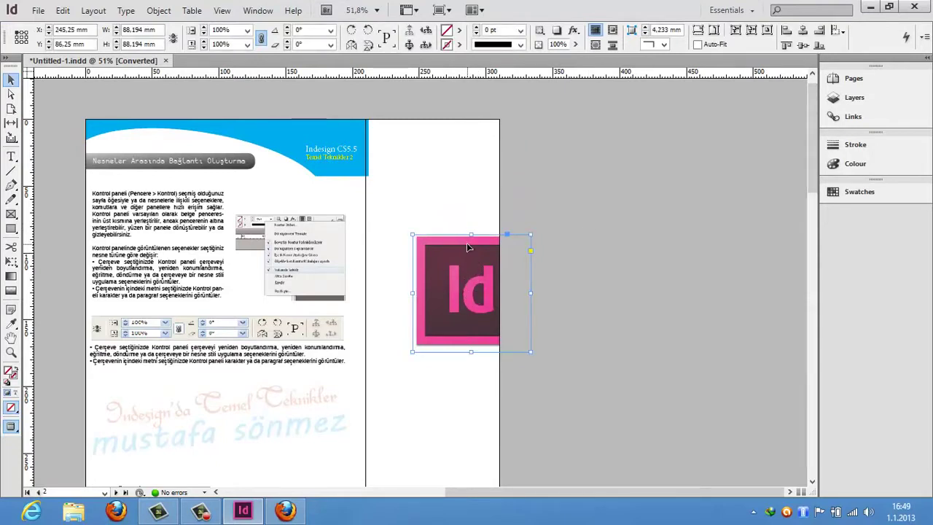
{"action": "left_click_drag", "start_coordinate": [466, 243], "coordinate": [428, 149]}
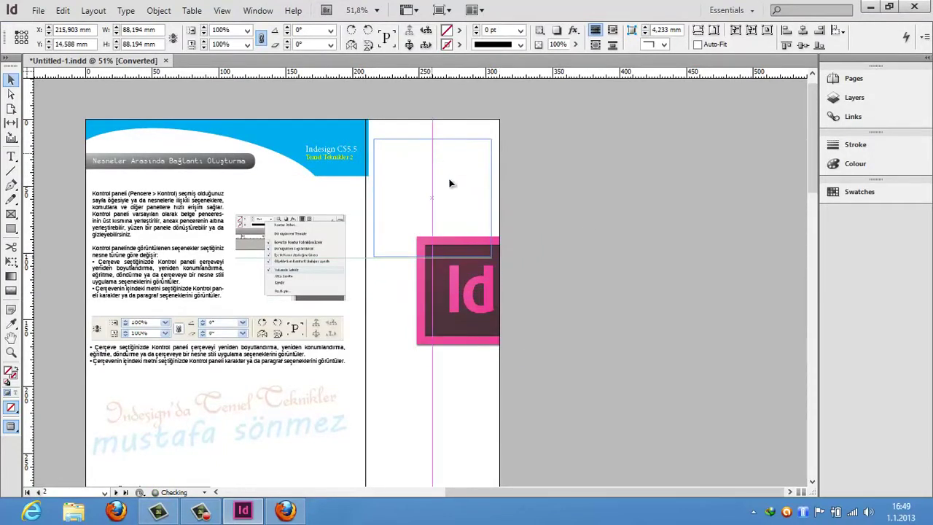
{"action": "left_click_drag", "start_coordinate": [493, 256], "coordinate": [486, 244]}
{"action": "scroll", "coordinate": [818, 111], "scroll_direction": "up", "scroll_amount": 1}
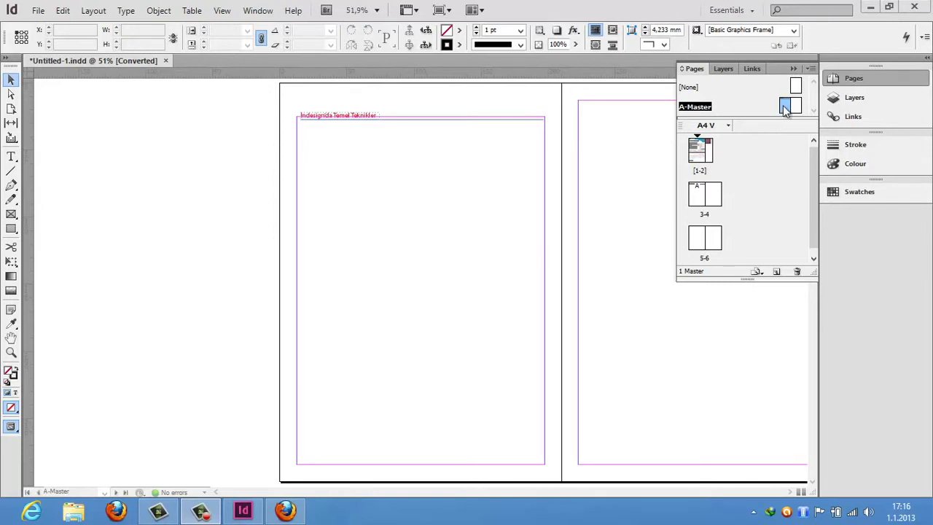
Show the rulers and set the left A-Master page's top margin to 15 mm in Margins and Columns.
{"action": "key", "text": "ctrl+r"}
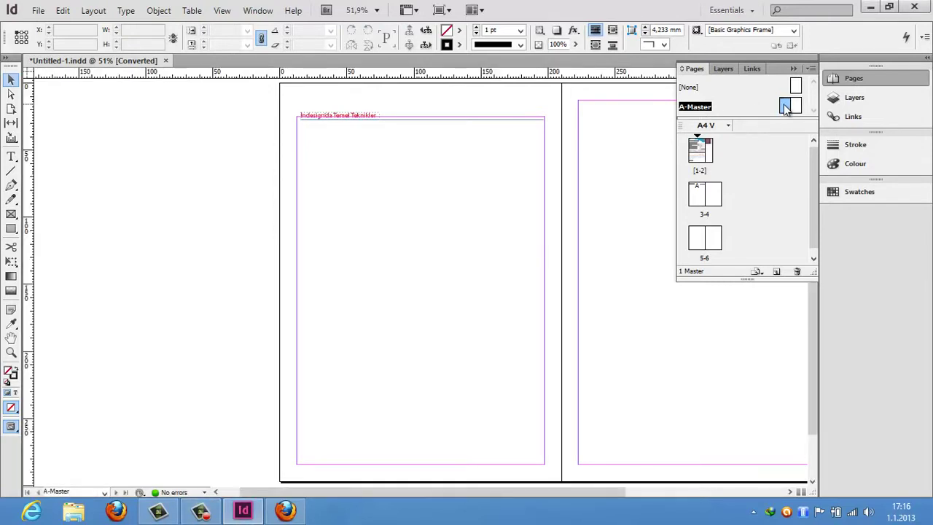
{"action": "left_click", "coordinate": [99, 13]}
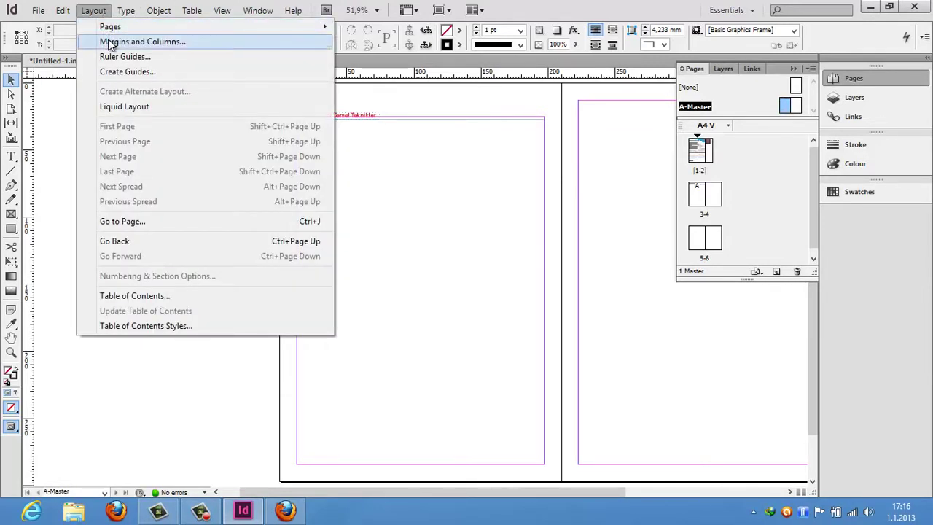
{"action": "left_click", "coordinate": [109, 42]}
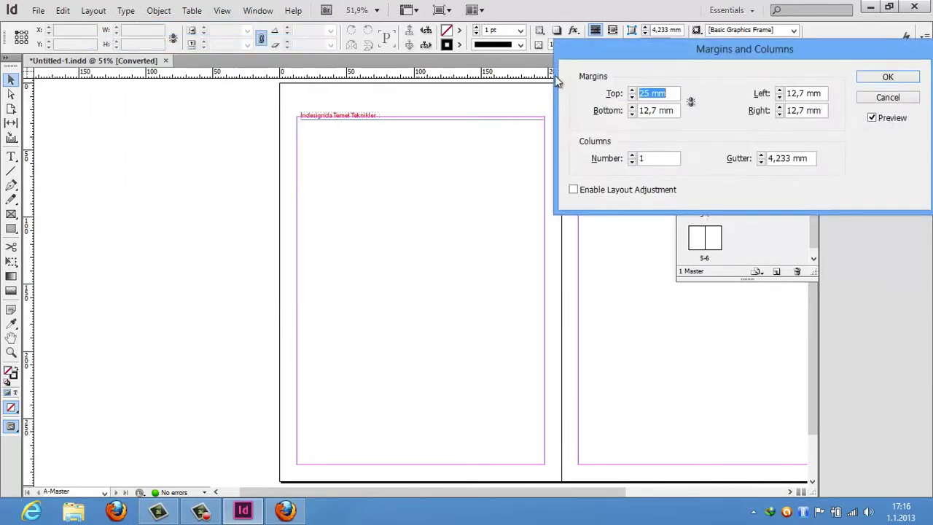
{"action": "mouse_move", "coordinate": [615, 55]}
{"action": "left_mouse_down"}
{"action": "mouse_move", "coordinate": [471, 162]}
{"action": "mouse_move", "coordinate": [106, 208]}
{"action": "mouse_move", "coordinate": [256, 25]}
{"action": "mouse_move", "coordinate": [612, 48]}
{"action": "left_mouse_up"}
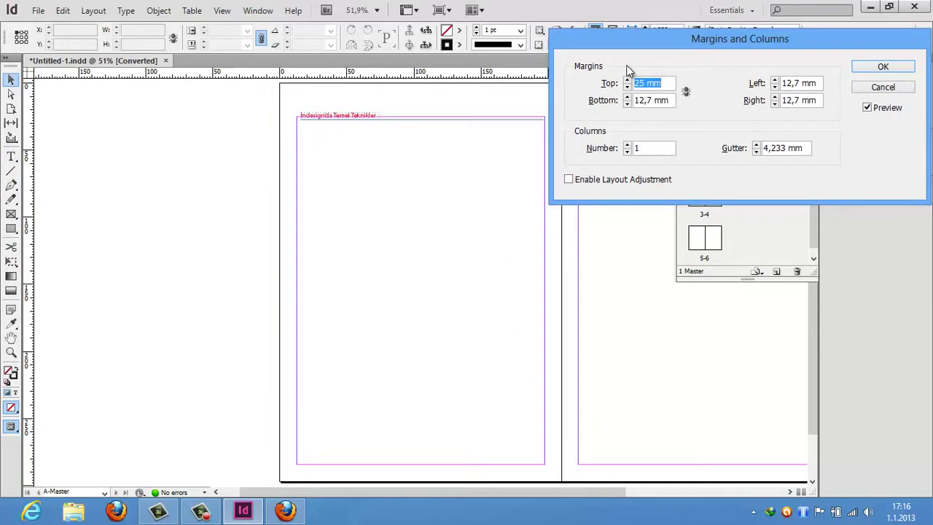
{"action": "left_click_drag", "start_coordinate": [645, 85], "coordinate": [629, 85]}
{"action": "type", "text": "15"}
{"action": "left_click", "coordinate": [868, 107]}
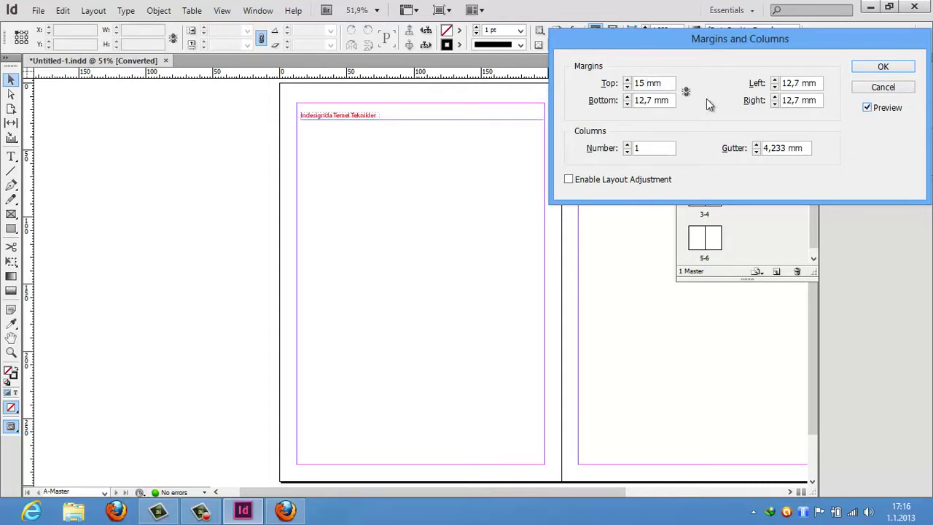
Adjust the left master page's top margin to 32 mm so the text area starts below the header line.
{"action": "left_click", "coordinate": [626, 87]}
{"action": "left_click", "coordinate": [626, 86]}
{"action": "left_click", "coordinate": [627, 87]}
{"action": "left_click", "coordinate": [627, 87]}
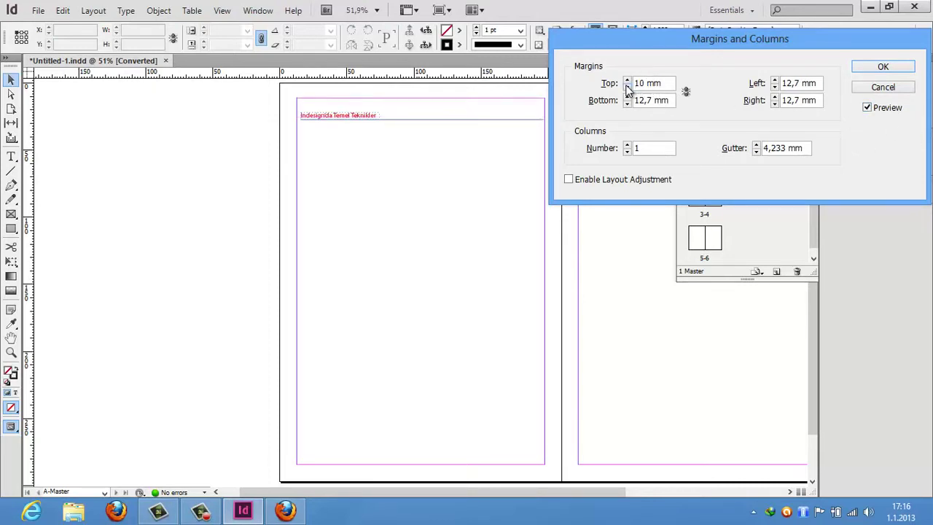
{"action": "left_click", "coordinate": [626, 87]}
{"action": "left_click", "coordinate": [626, 87]}
{"action": "left_click", "coordinate": [626, 87]}
{"action": "left_click", "coordinate": [626, 86]}
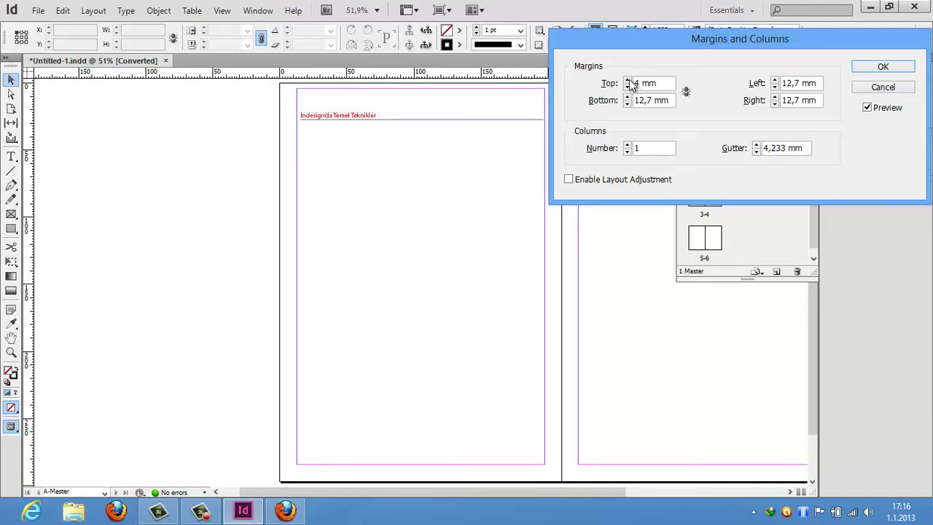
{"action": "left_click", "coordinate": [627, 87]}
{"action": "left_click_drag", "start_coordinate": [626, 80], "coordinate": [628, 81]}
Set the left master page's bottom margin to 16 mm.
{"action": "left_click", "coordinate": [627, 104]}
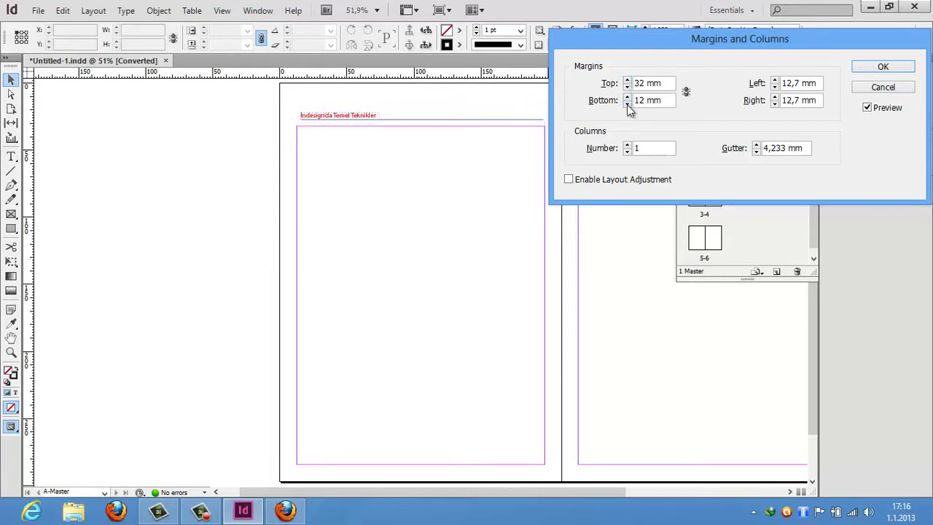
{"action": "left_click", "coordinate": [626, 104]}
{"action": "left_click", "coordinate": [627, 105]}
{"action": "left_click", "coordinate": [627, 104]}
{"action": "left_click_drag", "start_coordinate": [625, 98], "coordinate": [626, 99]}
{"action": "left_click", "coordinate": [626, 99]}
Set the master page's left margin to 15 mm and its right margin to 14 mm.
{"action": "left_click_drag", "start_coordinate": [775, 81], "coordinate": [773, 96]}
{"action": "left_click", "coordinate": [775, 81]}
{"action": "left_click", "coordinate": [775, 81]}
{"action": "left_click", "coordinate": [775, 81]}
{"action": "left_click", "coordinate": [774, 104]}
{"action": "left_click", "coordinate": [775, 104]}
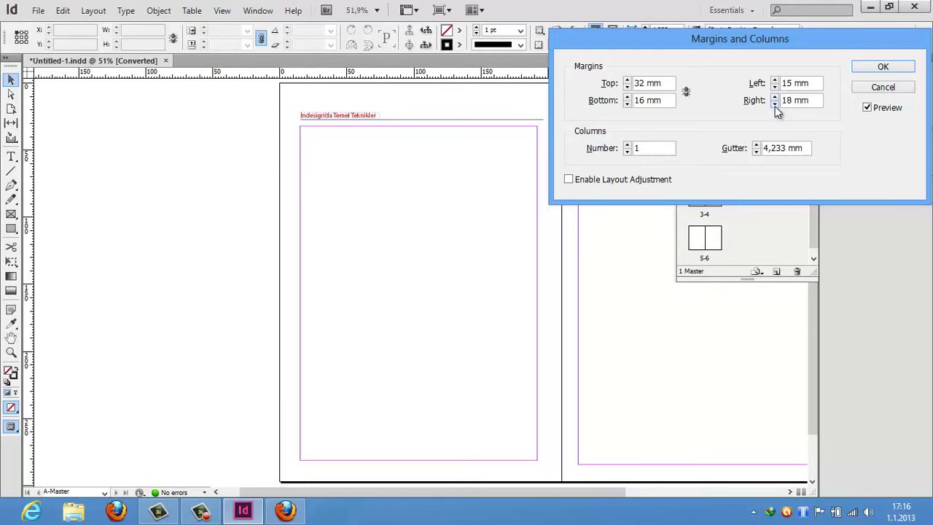
{"action": "left_click", "coordinate": [774, 105]}
{"action": "left_click", "coordinate": [774, 105]}
{"action": "left_click", "coordinate": [775, 105]}
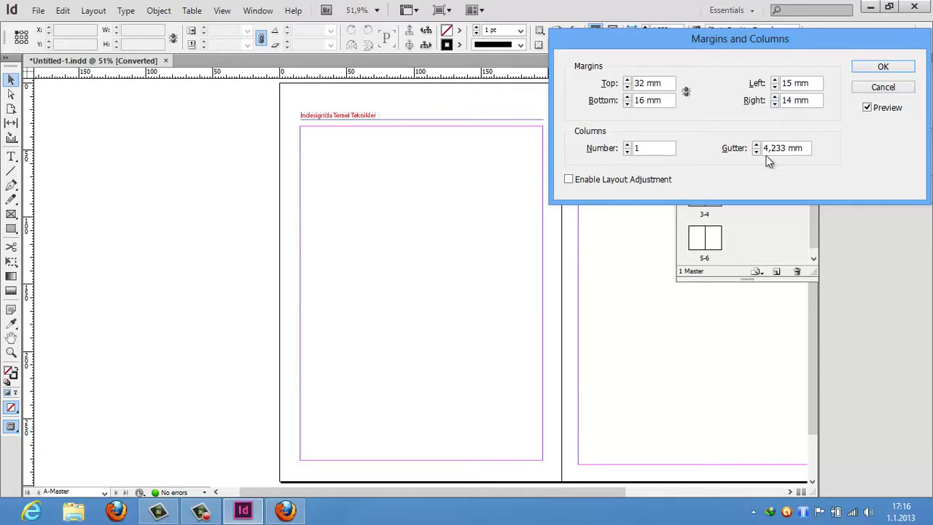
Divide the left master page into 2 columns with a 7 mm gutter.
{"action": "left_click", "coordinate": [627, 145]}
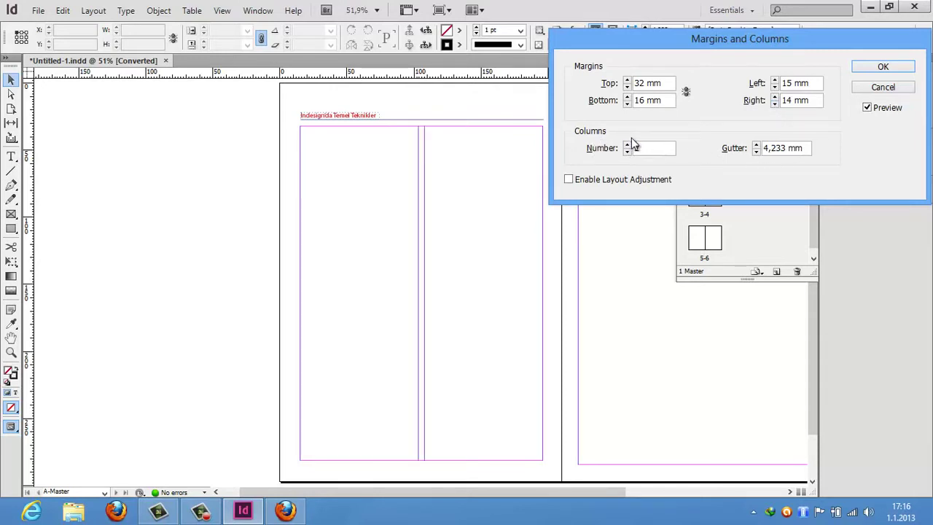
{"action": "left_click", "coordinate": [756, 145]}
{"action": "left_click", "coordinate": [756, 145]}
{"action": "left_click", "coordinate": [756, 145]}
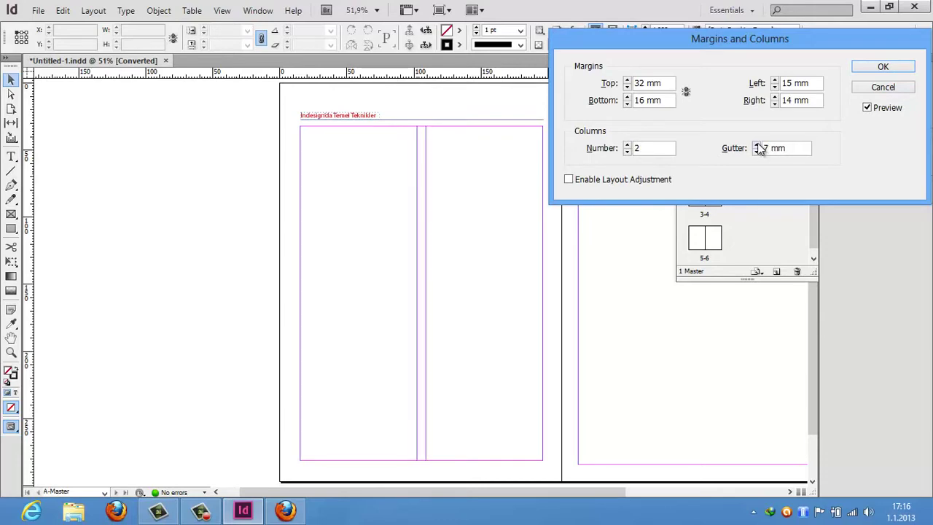
Widen the gutter between the left master page's two columns beyond 7 mm and apply the margin and column settings.
{"action": "left_click", "coordinate": [756, 145]}
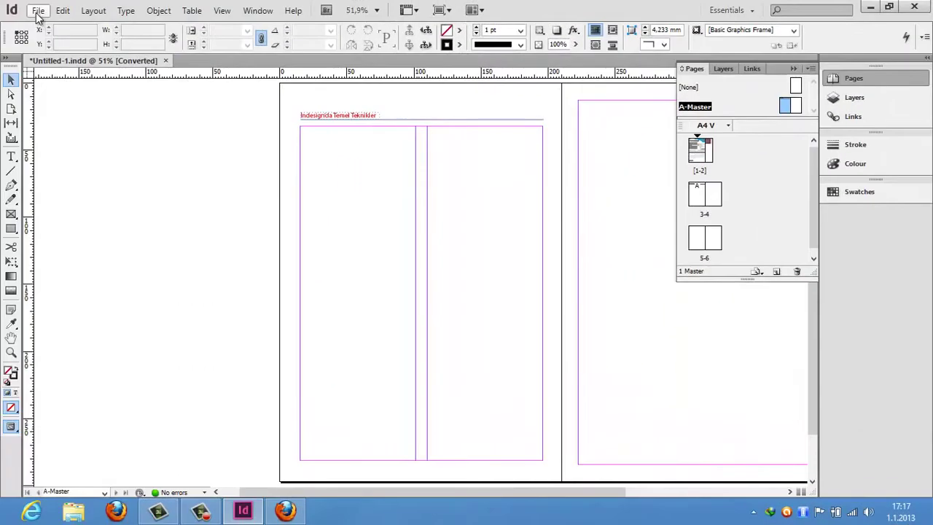
Review the document setup, including the page count, facing pages option and page size.
{"action": "left_click", "coordinate": [38, 11]}
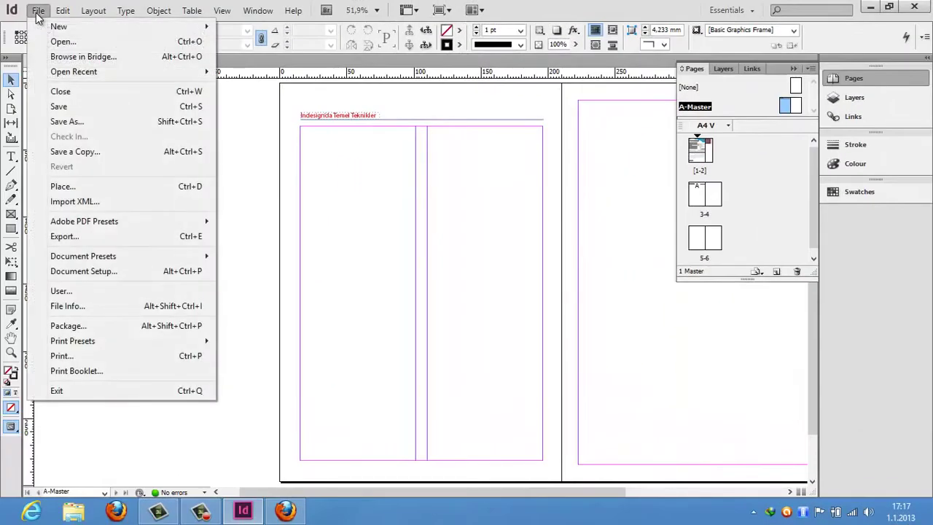
{"action": "left_click", "coordinate": [84, 271]}
{"action": "left_click_drag", "start_coordinate": [535, 60], "coordinate": [675, 65]}
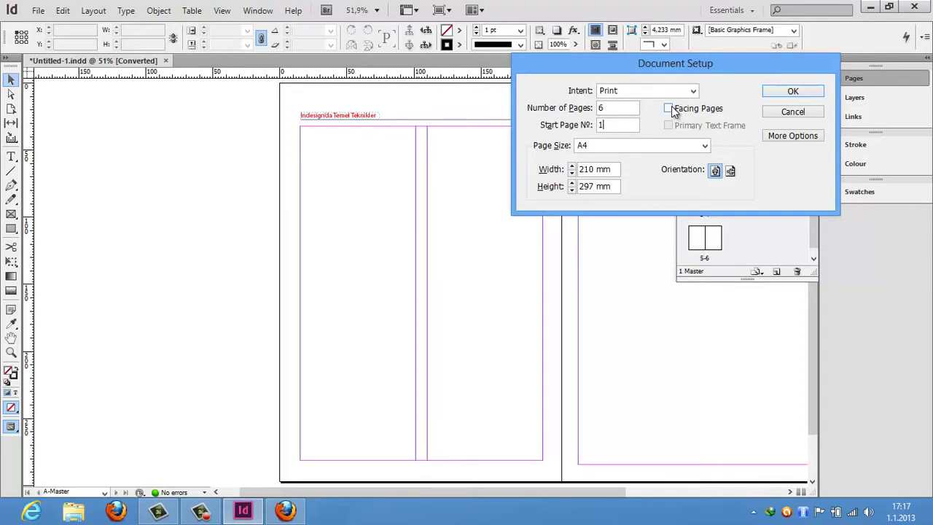
{"action": "left_click_drag", "start_coordinate": [690, 76], "coordinate": [558, 53]}
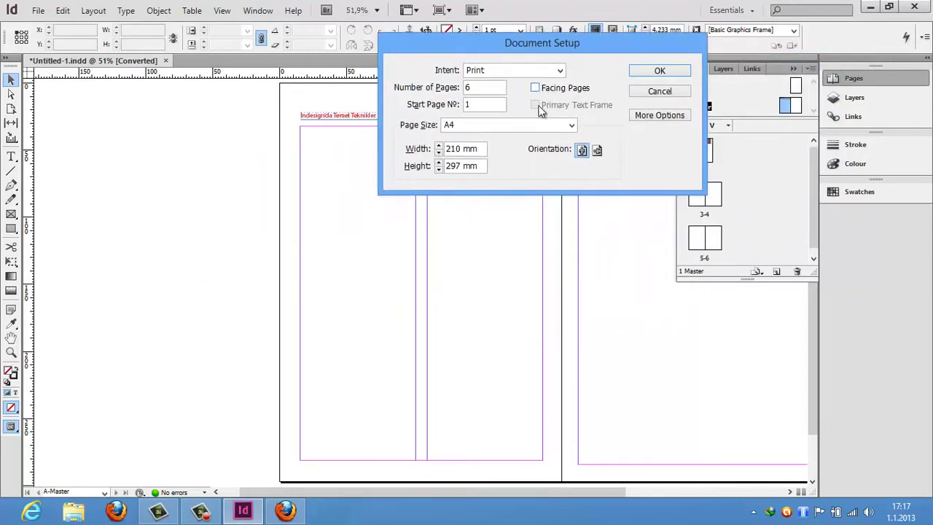
{"action": "left_click", "coordinate": [467, 128]}
{"action": "scroll", "coordinate": [467, 129], "scroll_direction": "up", "scroll_amount": 1}
{"action": "left_click", "coordinate": [466, 129]}
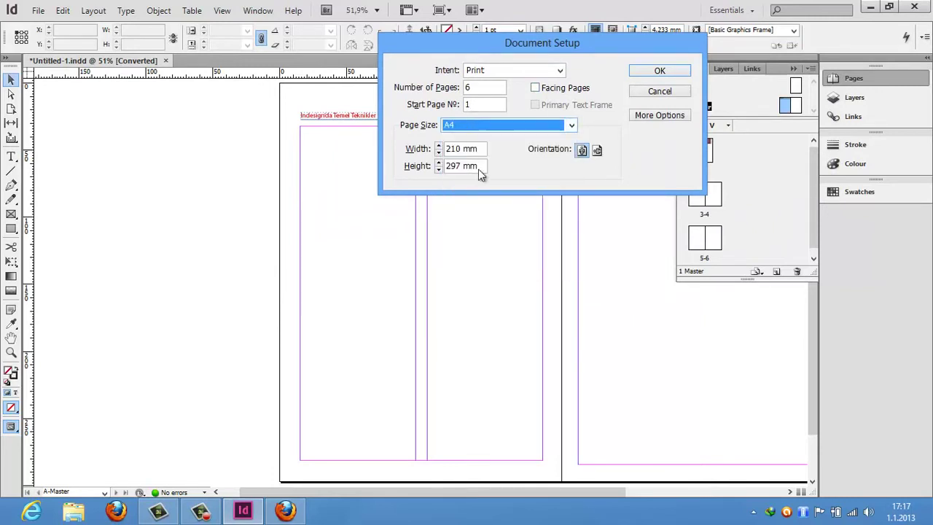
{"action": "key", "text": "Return"}
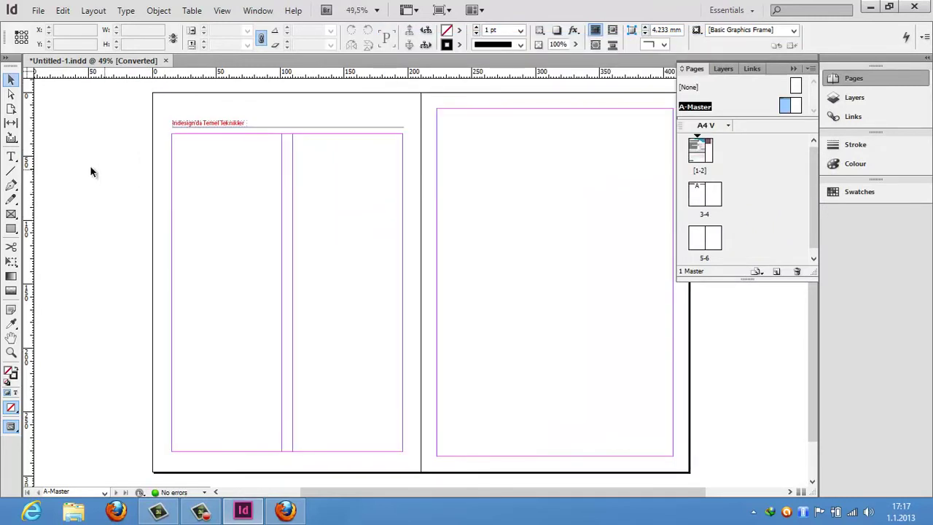
Create a 181 x 249 mm text frame at X 15 mm, Y 32 mm, filling the left master page's margin area.
{"action": "left_click", "coordinate": [11, 157]}
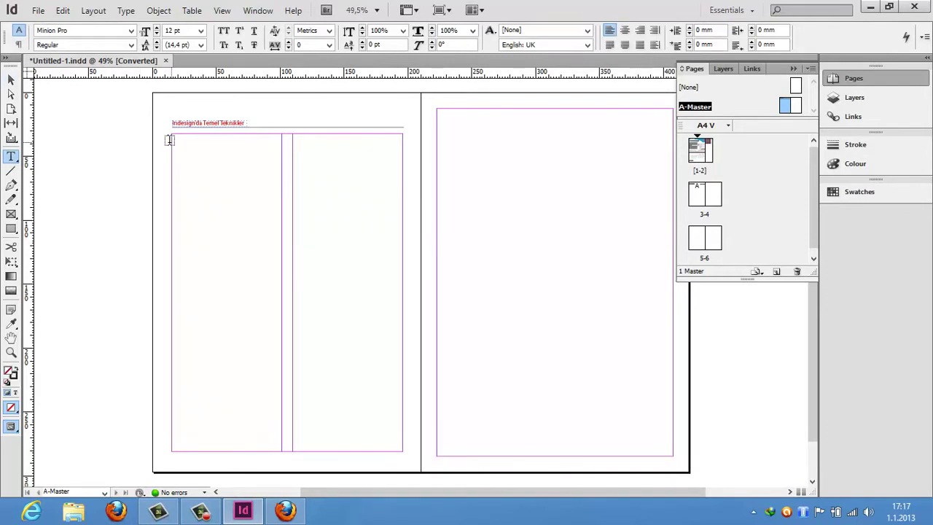
{"action": "left_click_drag", "start_coordinate": [170, 137], "coordinate": [402, 451]}
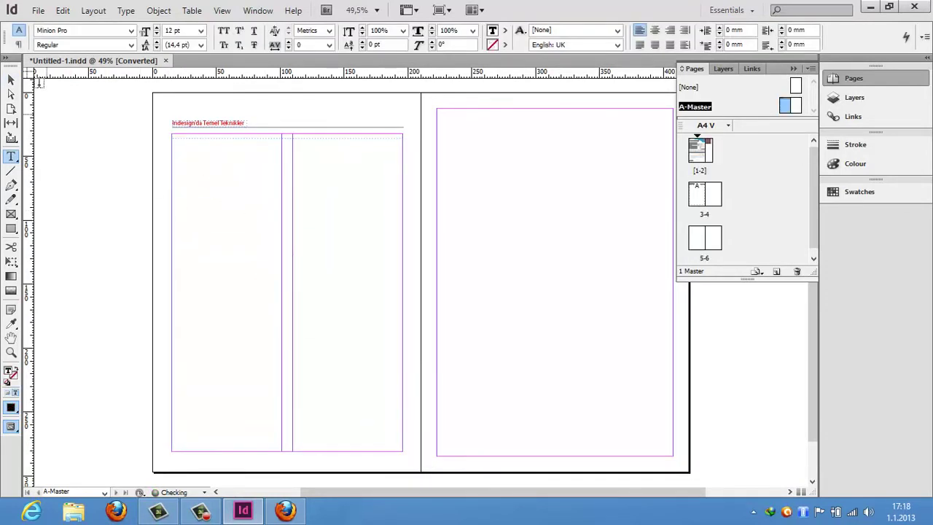
{"action": "left_click", "coordinate": [11, 81]}
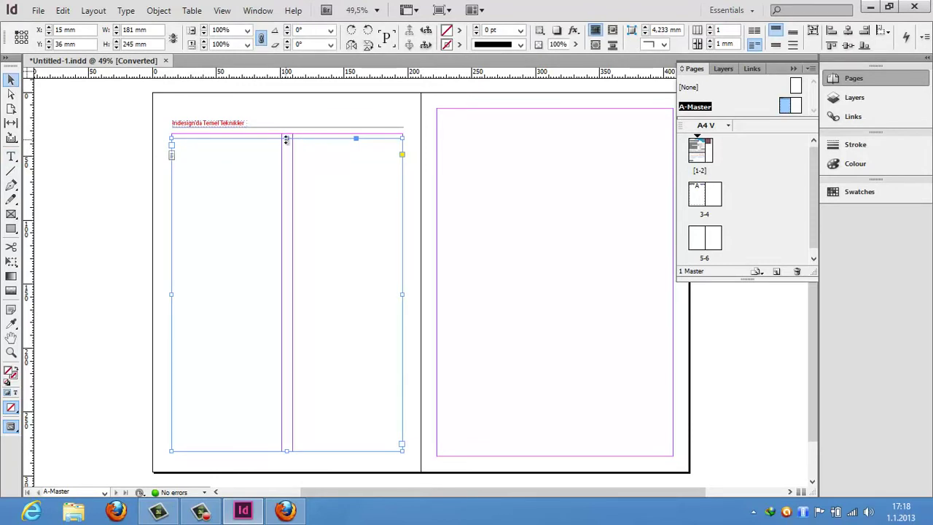
{"action": "left_click_drag", "start_coordinate": [285, 139], "coordinate": [286, 133]}
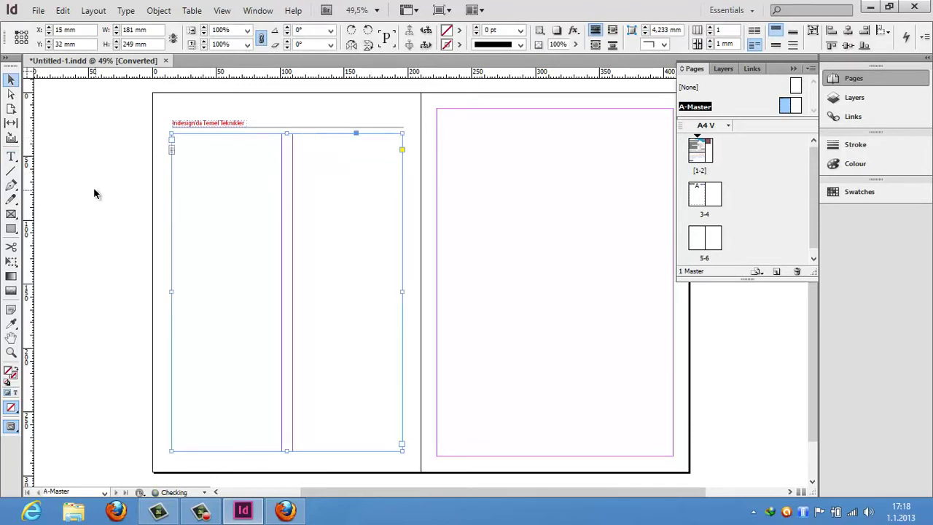
Place the desktop Word document "Yeni Microsoft Word Belgesi" into the text frame on the left master page.
{"action": "left_click", "coordinate": [247, 191]}
{"action": "left_click", "coordinate": [173, 131]}
{"action": "left_click", "coordinate": [38, 10]}
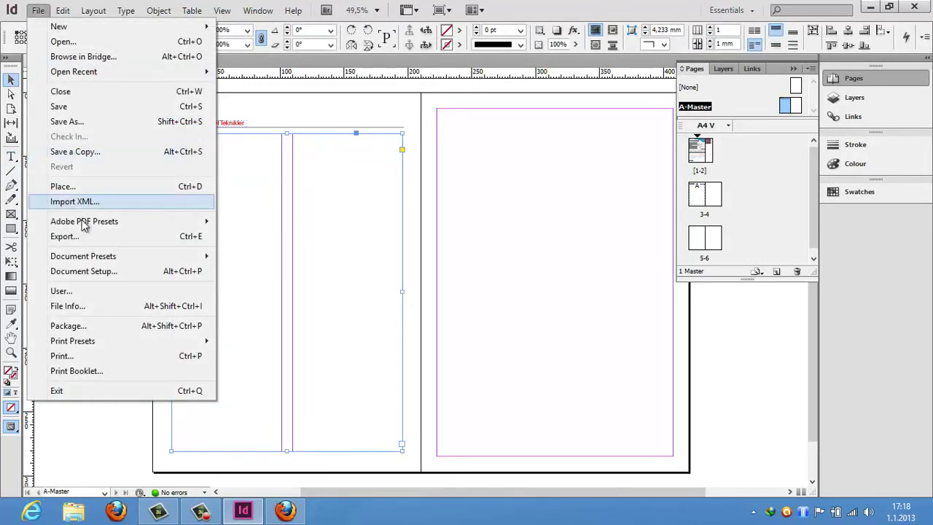
{"action": "left_click", "coordinate": [63, 187]}
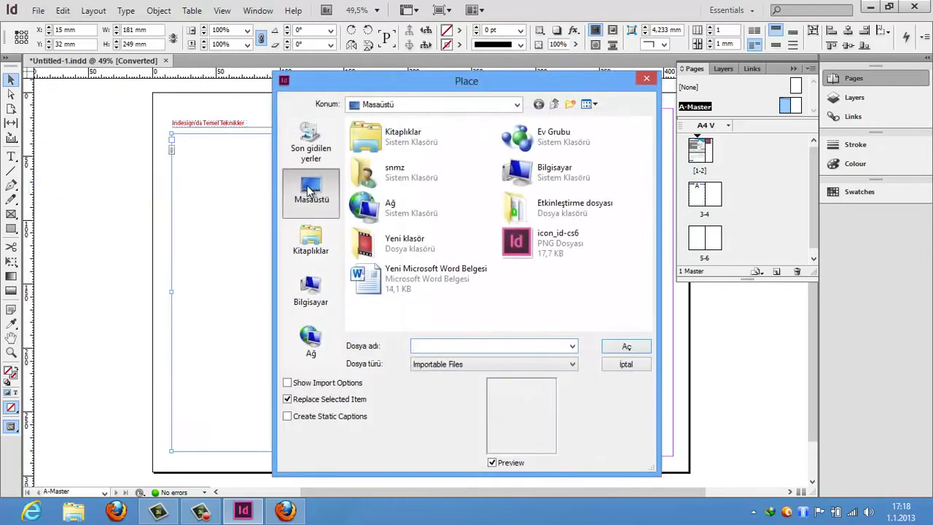
{"action": "left_click", "coordinate": [397, 275]}
{"action": "left_click", "coordinate": [624, 347]}
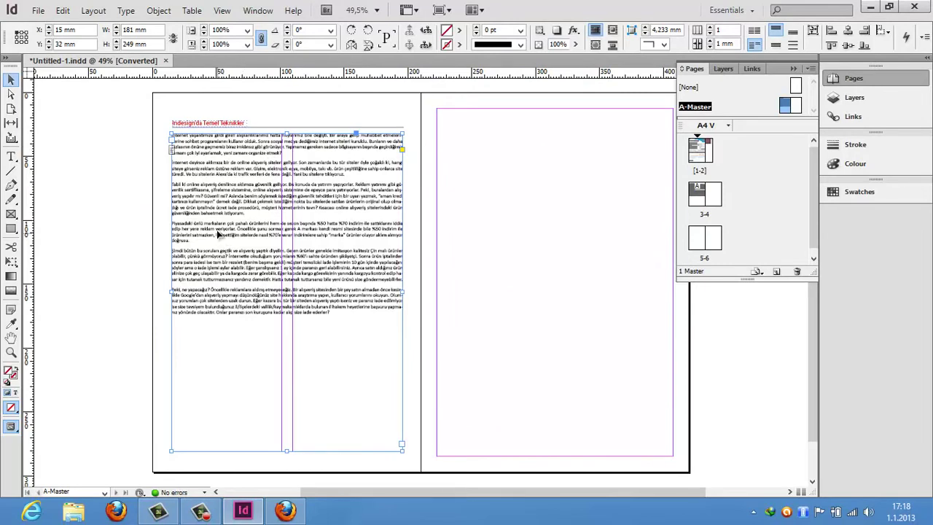
Try moving the filled text frame across the master spread, and undo the moves.
{"action": "left_click_drag", "start_coordinate": [250, 216], "coordinate": [497, 232]}
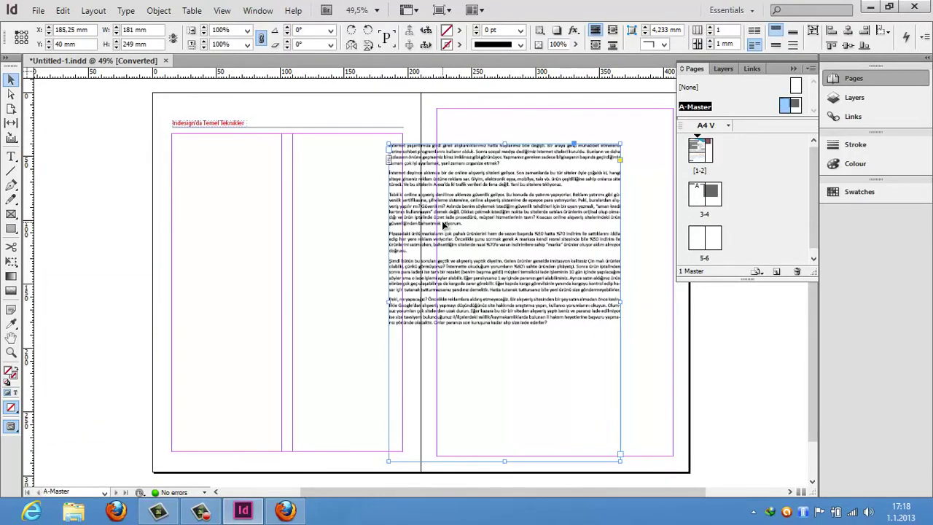
{"action": "key", "text": "ctrl+z"}
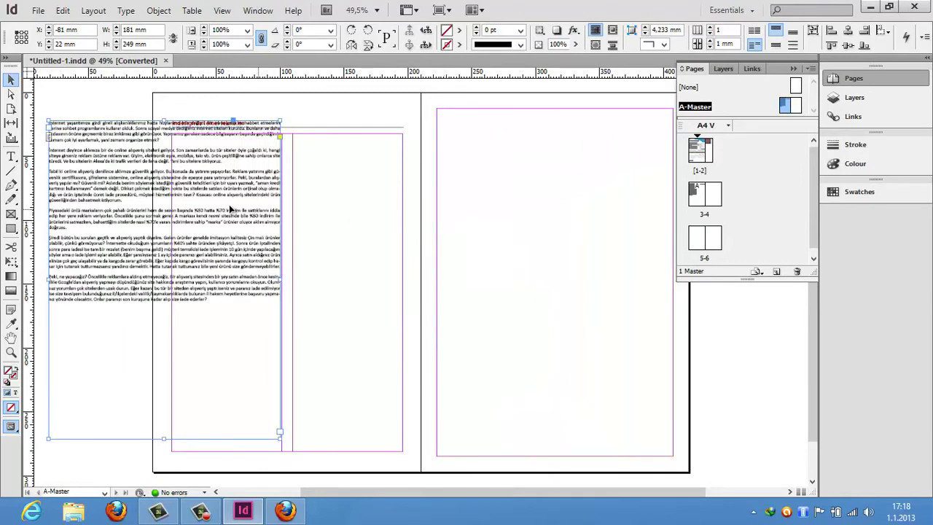
{"action": "key", "text": "ctrl+z"}
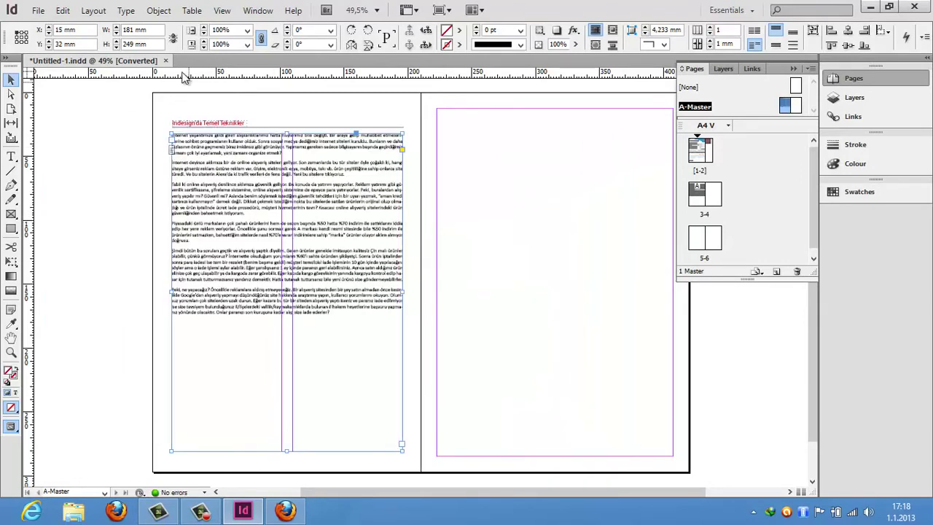
Split the text frame into 2 columns and balance the columns.
{"action": "left_click", "coordinate": [158, 10]}
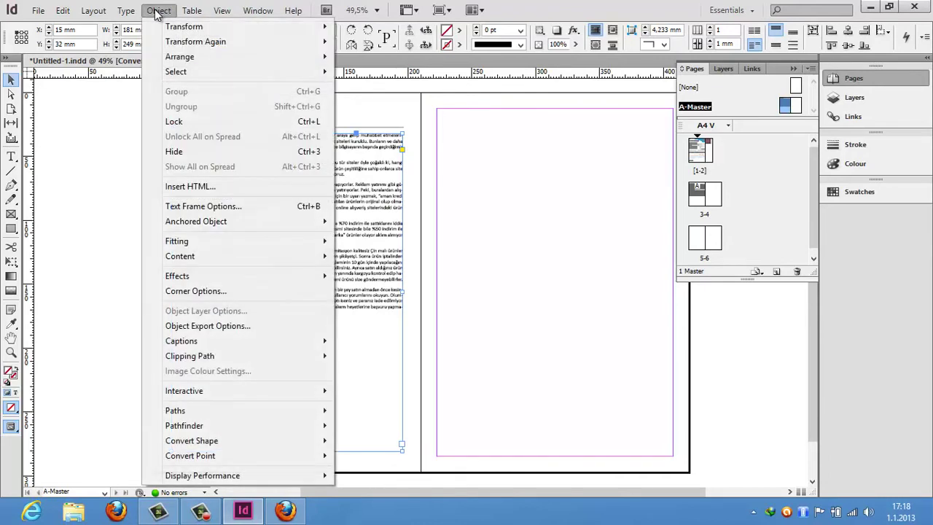
{"action": "left_click", "coordinate": [207, 207]}
{"action": "left_click_drag", "start_coordinate": [718, 40], "coordinate": [619, 41]}
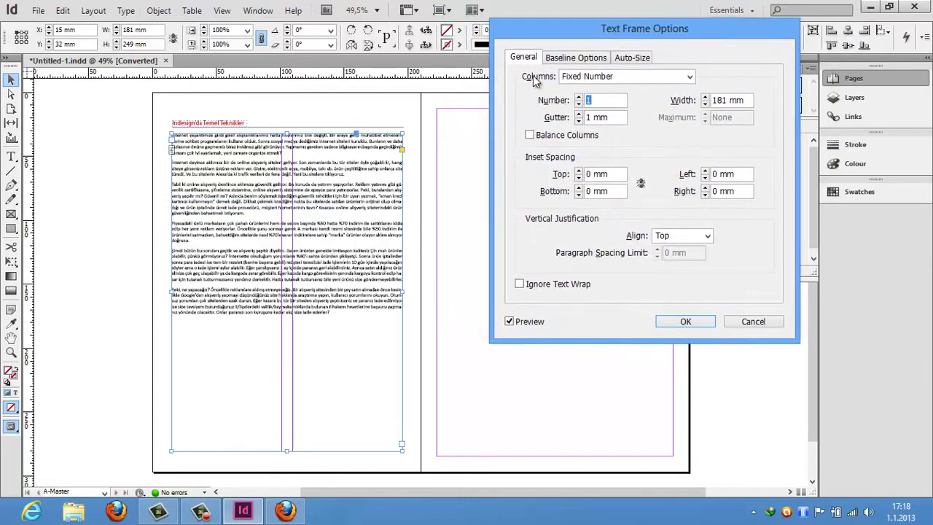
{"action": "left_click", "coordinate": [579, 97]}
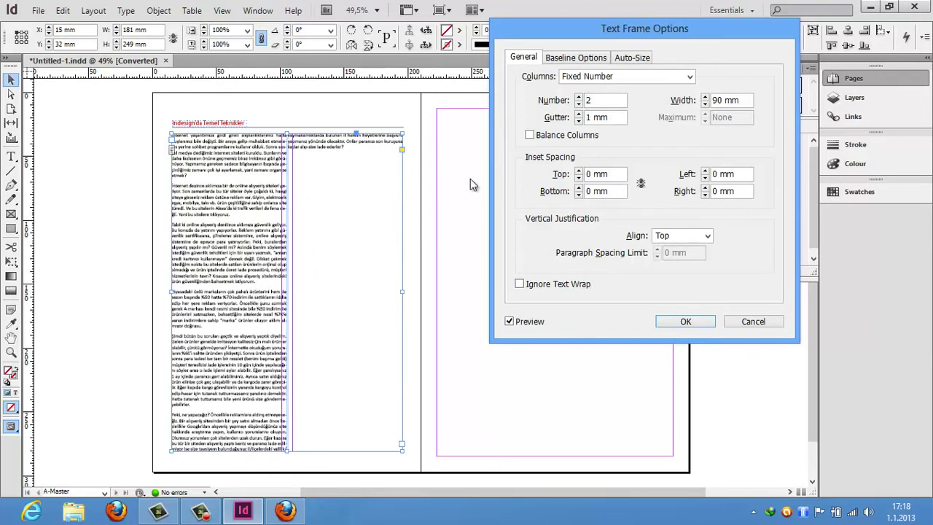
{"action": "left_click", "coordinate": [529, 135]}
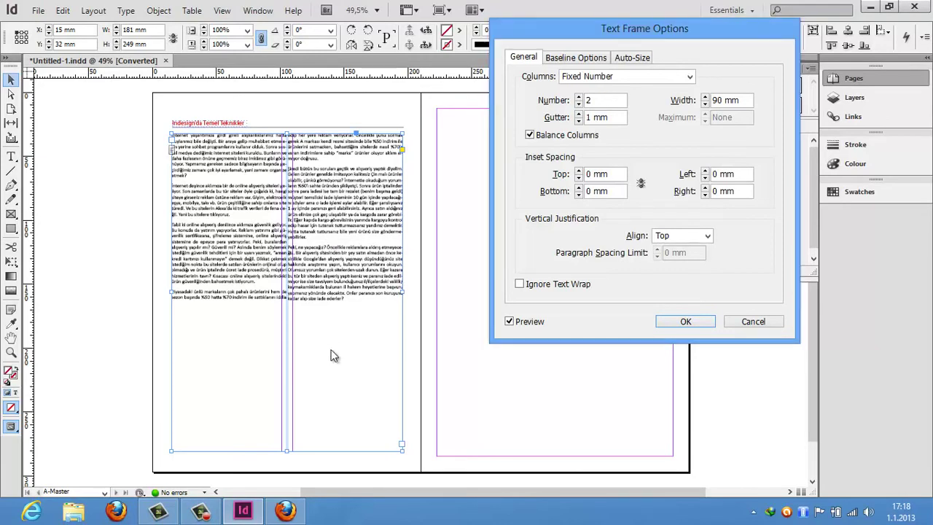
{"action": "left_click", "coordinate": [685, 321]}
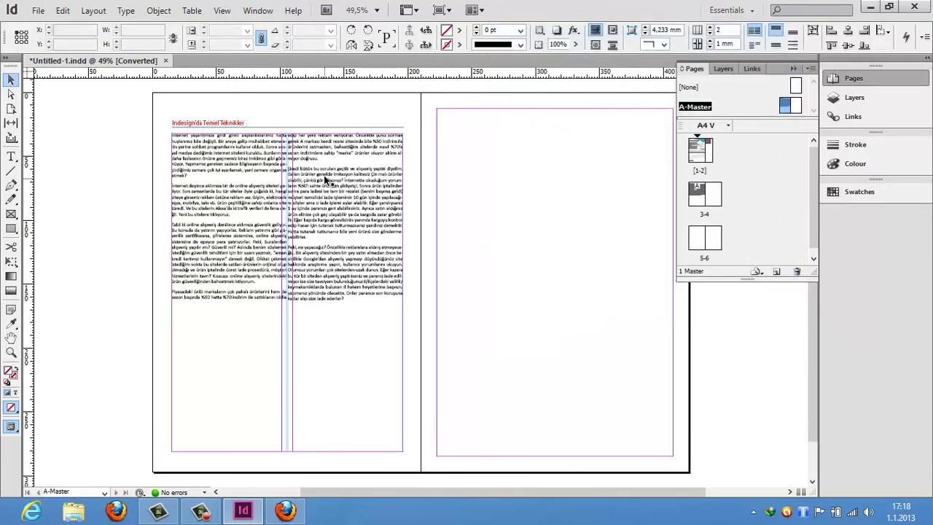
Move the two-column text frame down the left master page and bring it back onto the margin guides.
{"action": "left_click_drag", "start_coordinate": [323, 174], "coordinate": [304, 202]}
{"action": "left_click", "coordinate": [287, 155]}
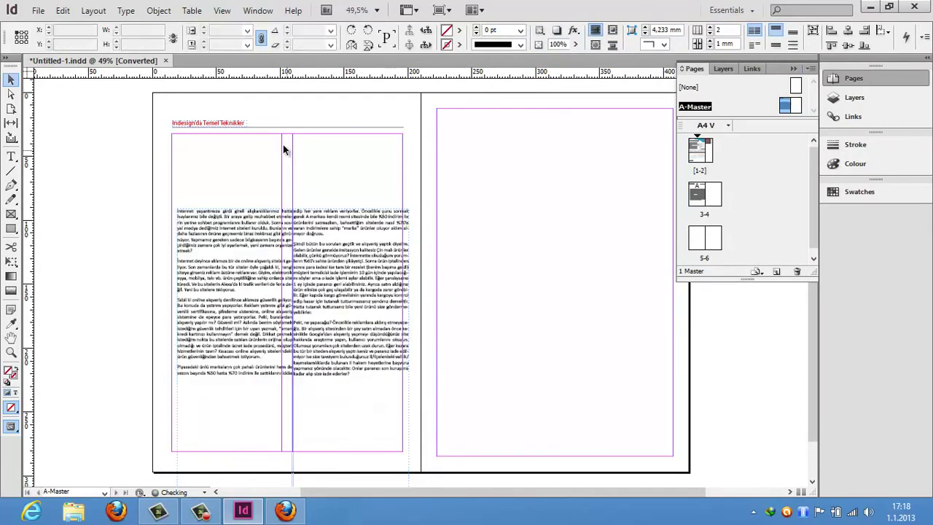
{"action": "left_click_drag", "start_coordinate": [310, 270], "coordinate": [302, 194]}
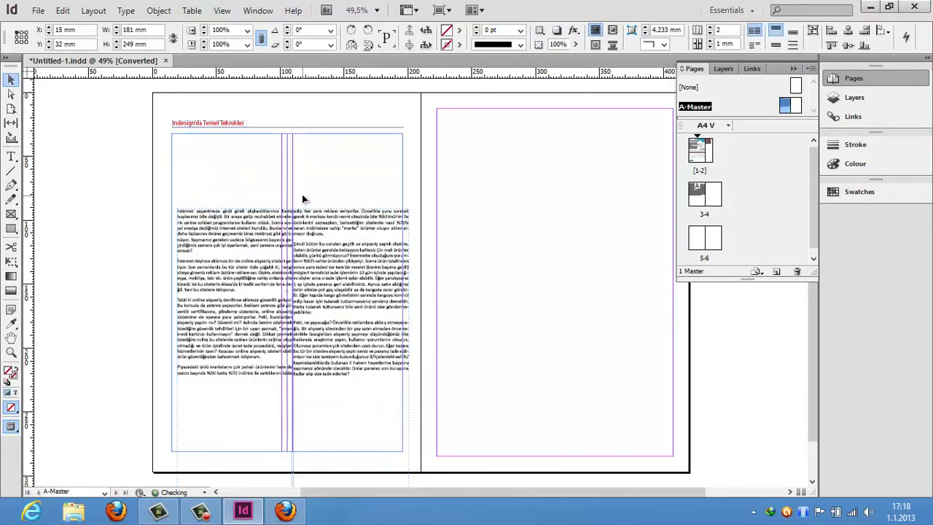
Set the text frame's column gutter to 9 mm to match the master page's column guides.
{"action": "left_click", "coordinate": [95, 11]}
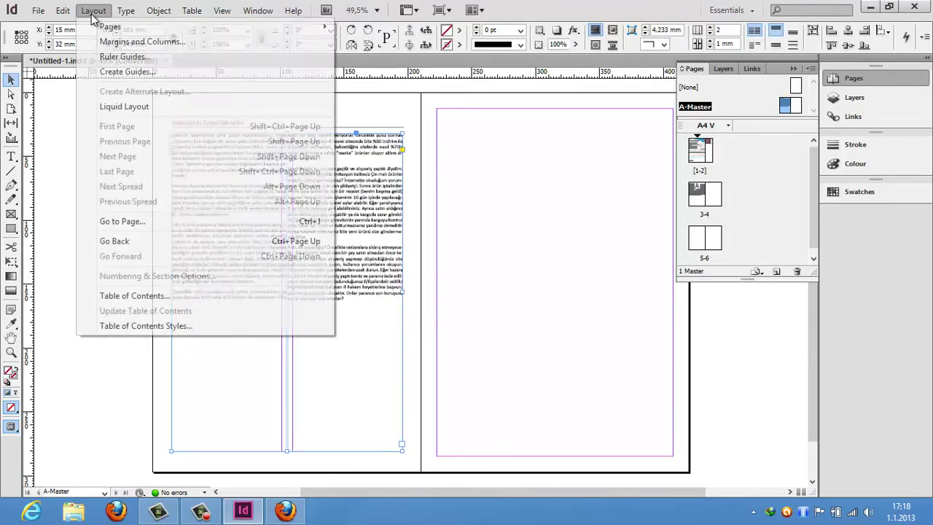
{"action": "mouse_move", "coordinate": [171, 14]}
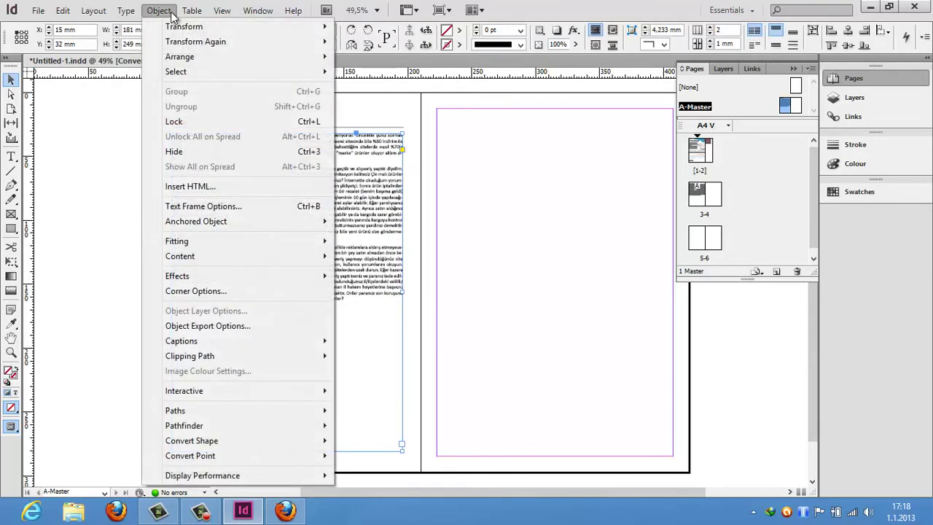
{"action": "left_click", "coordinate": [223, 209]}
{"action": "left_click_drag", "start_coordinate": [612, 34], "coordinate": [588, 39]}
{"action": "left_click", "coordinate": [555, 120]}
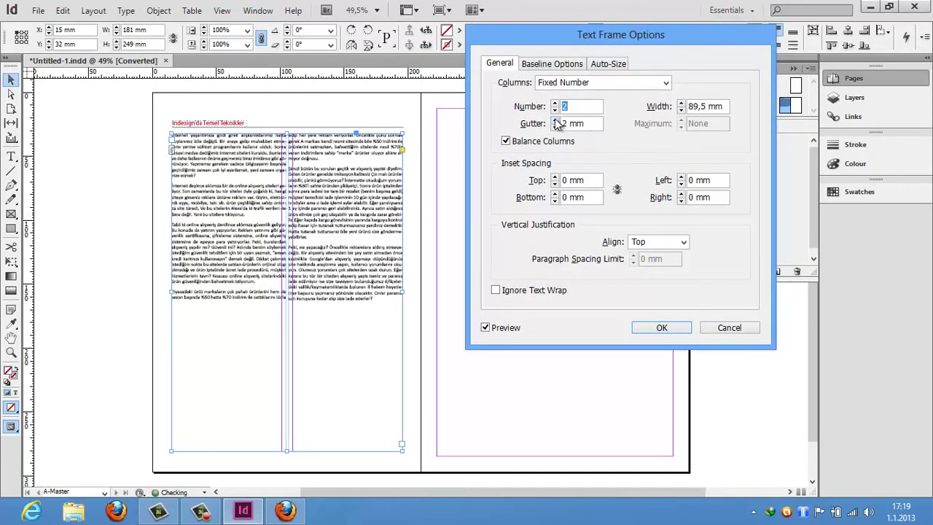
{"action": "left_click", "coordinate": [555, 121]}
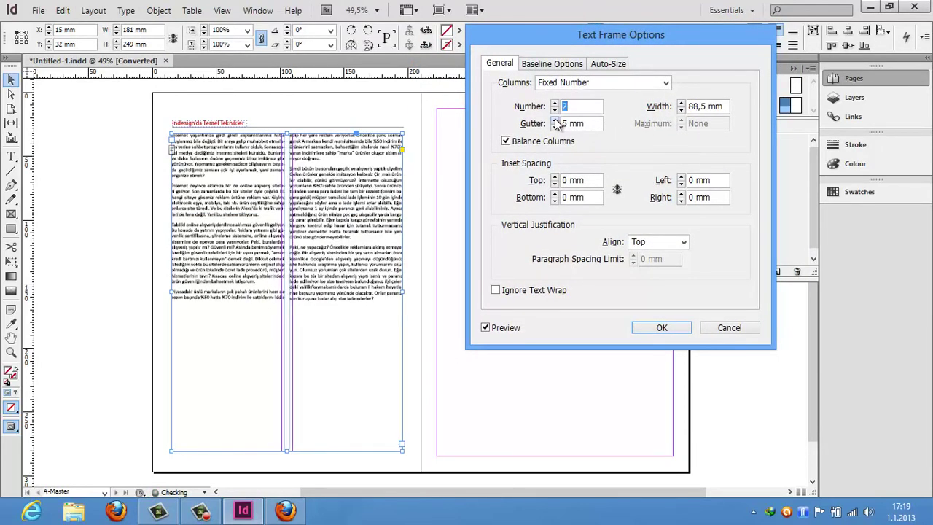
{"action": "left_click", "coordinate": [556, 120]}
{"action": "left_click", "coordinate": [555, 120]}
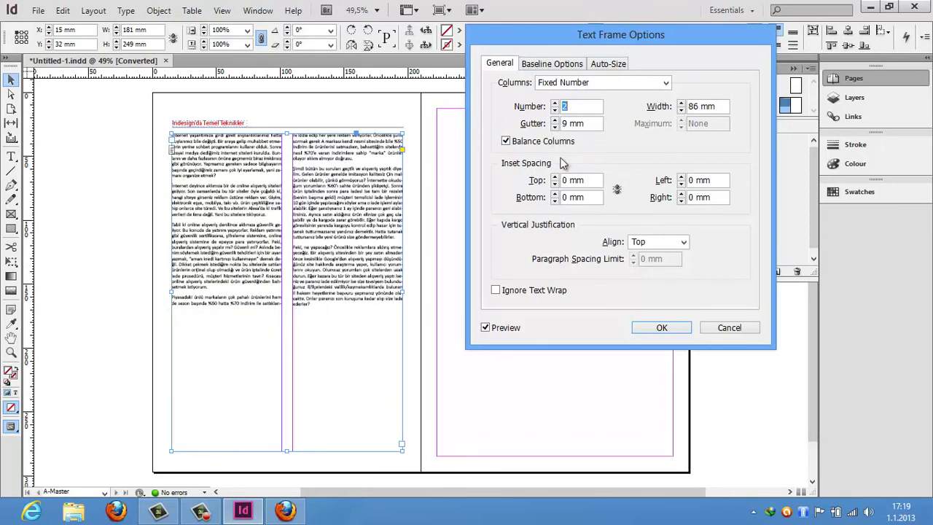
{"action": "left_click", "coordinate": [660, 328]}
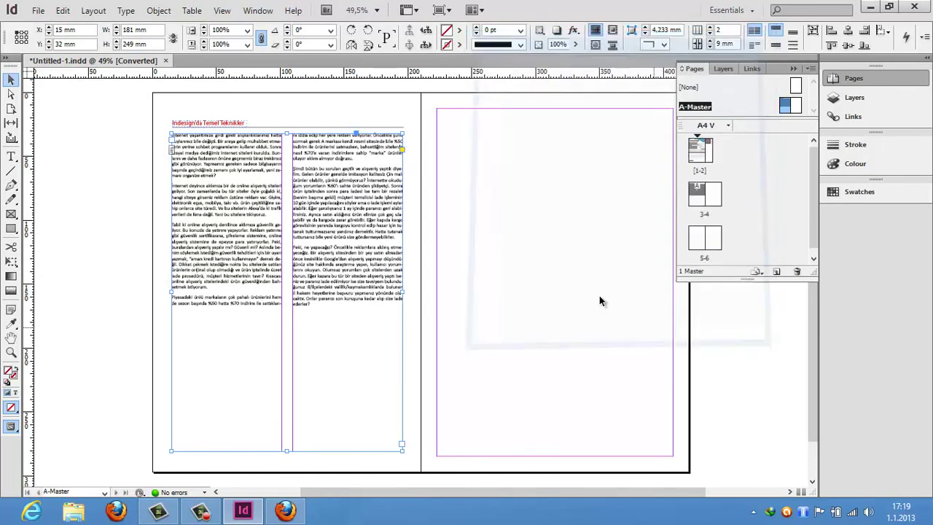